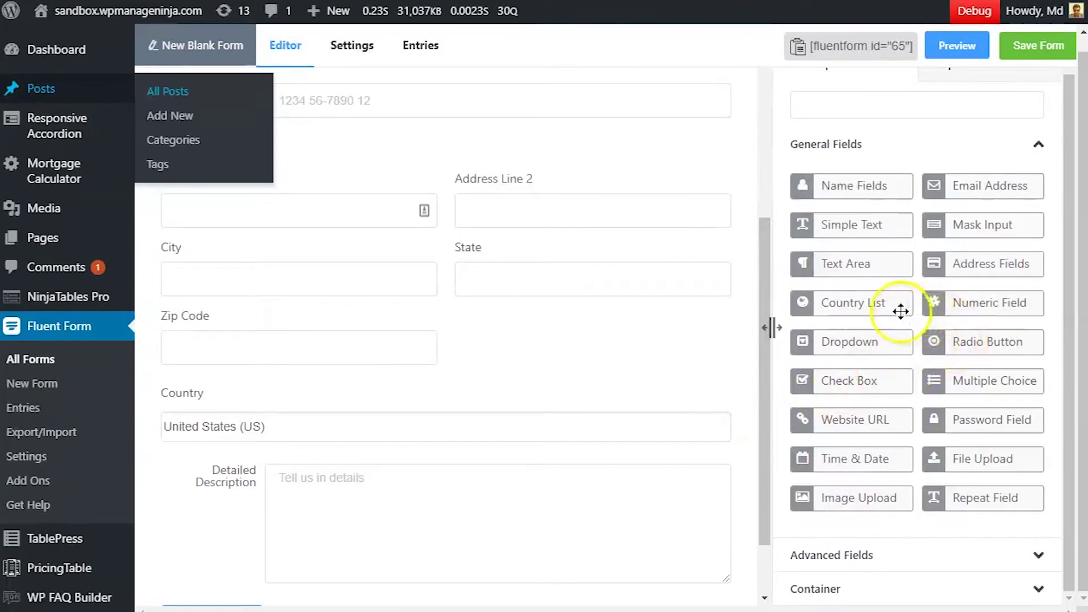
Place a Numeric Field between Country and Detailed Description and open its settings
left_click_drag(980, 307, 448, 445)
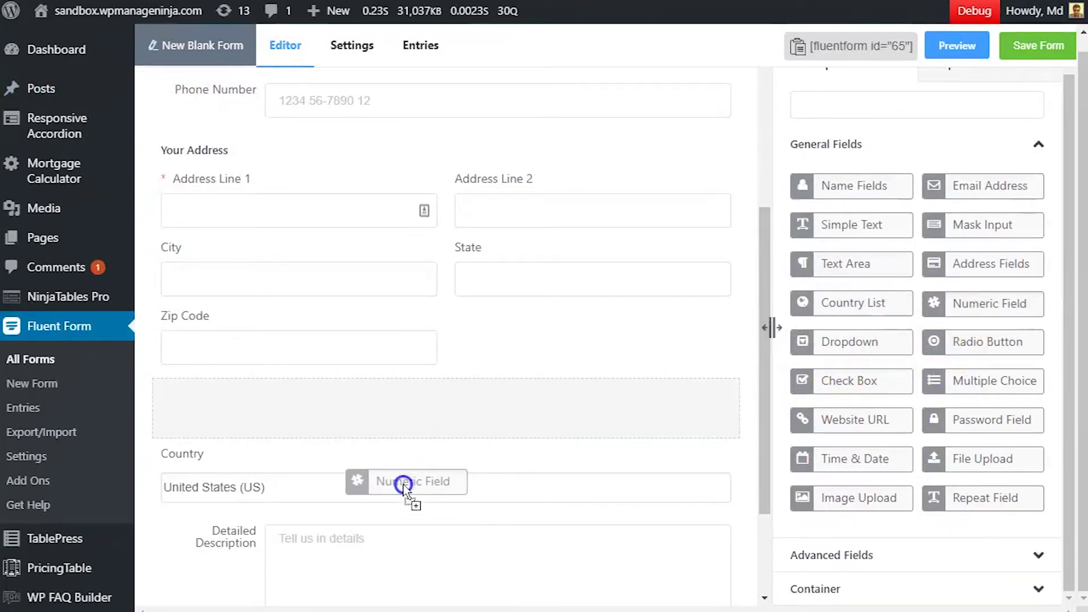
mouse_move(448, 445)
left_mouse_down()
mouse_move(396, 529)
mouse_move(402, 499)
left_mouse_up()
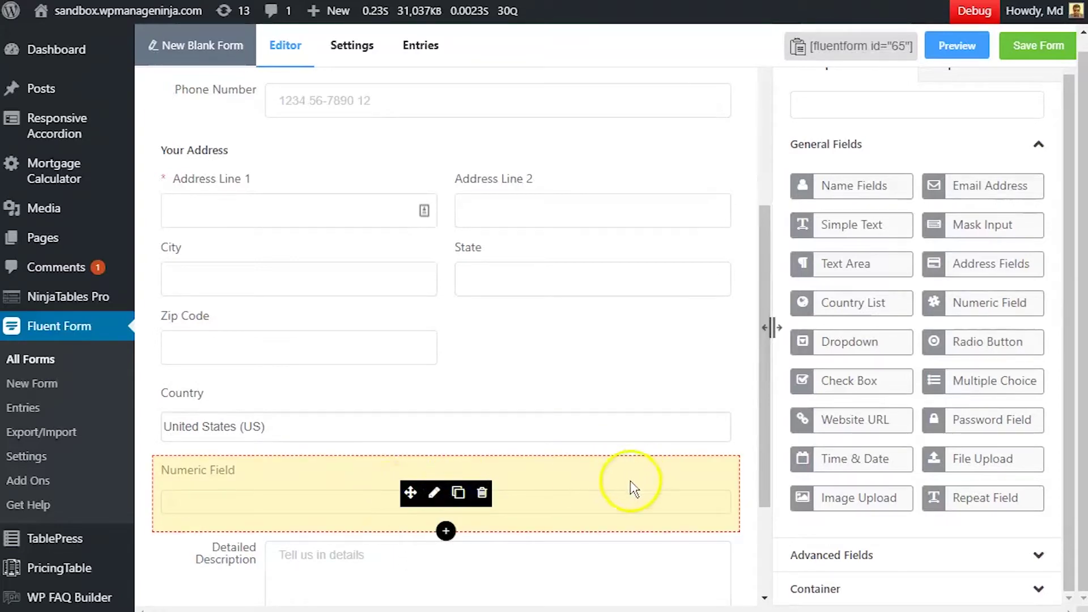
left_click(438, 493)
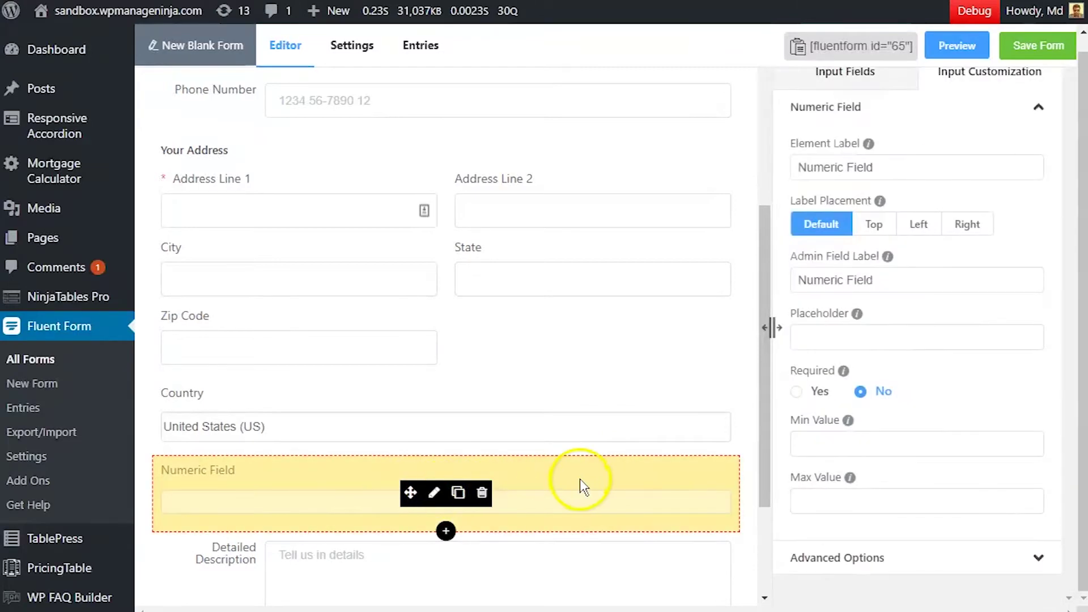
Label the field 'Number of pets', trying Top, Left and Right before keeping Default placement
left_click(938, 172)
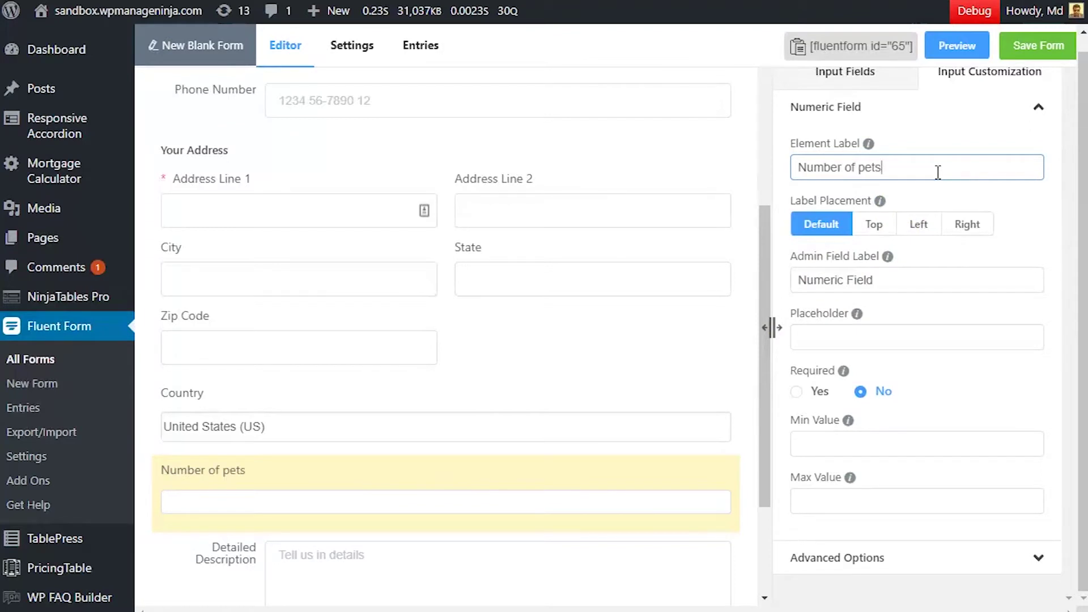
left_click(876, 224)
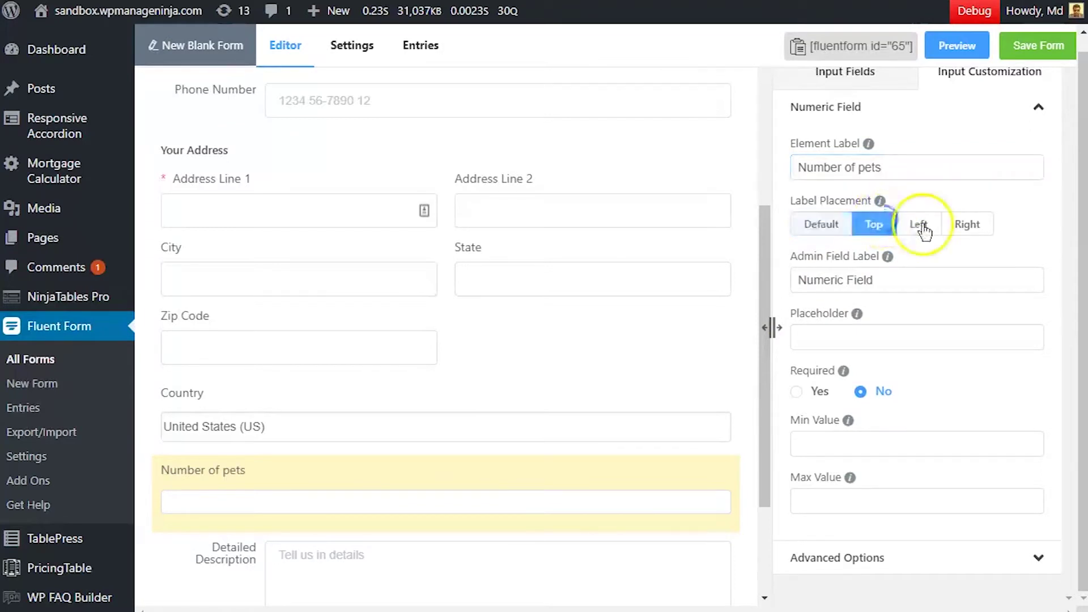
left_click(919, 224)
left_click(968, 224)
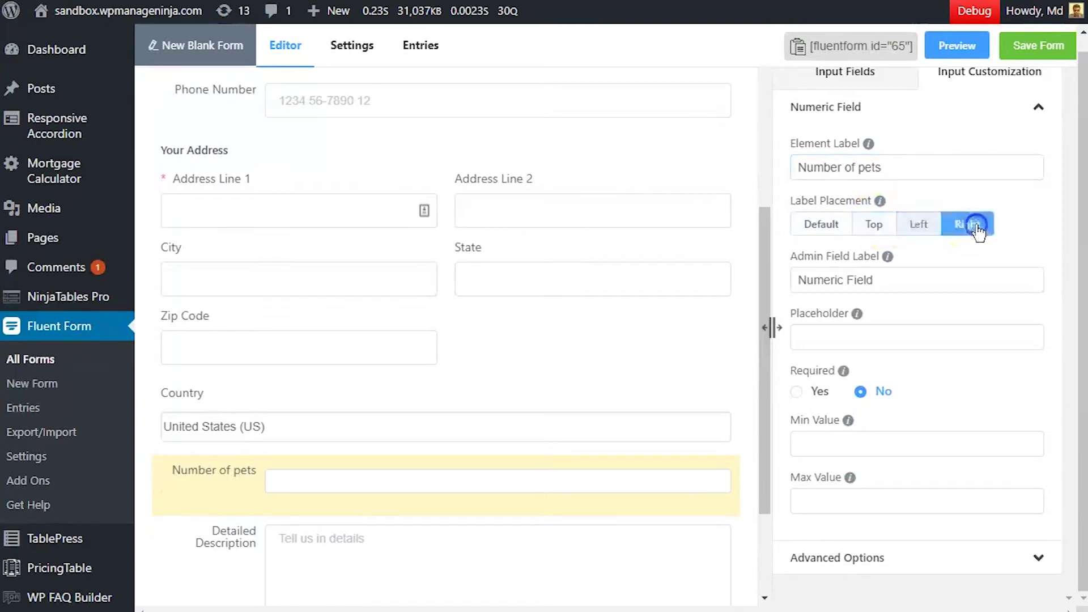
left_click(822, 224)
triple_click(879, 280)
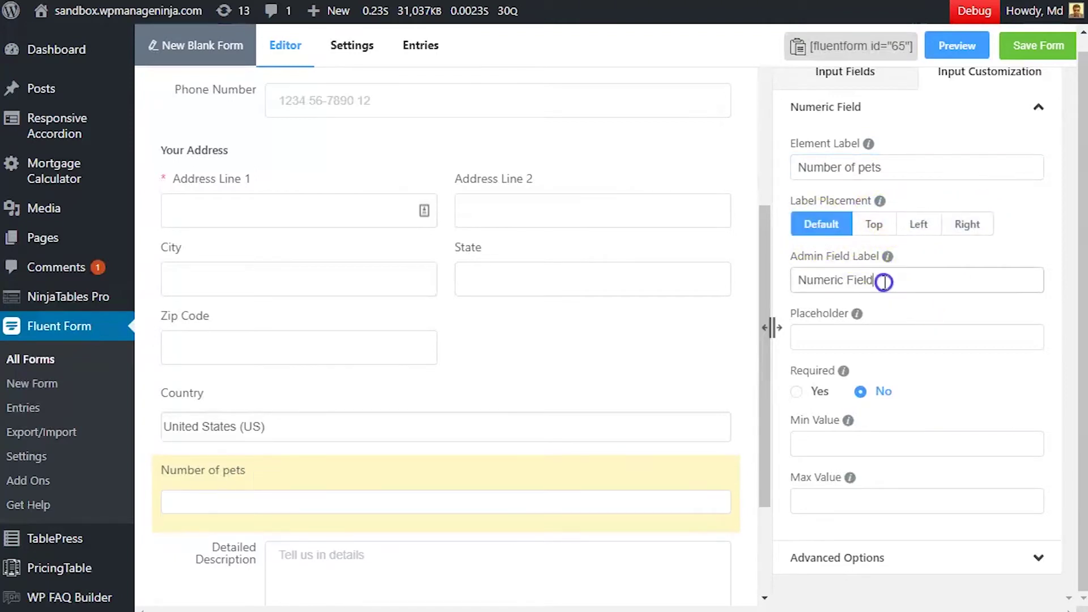
type("number_pets")
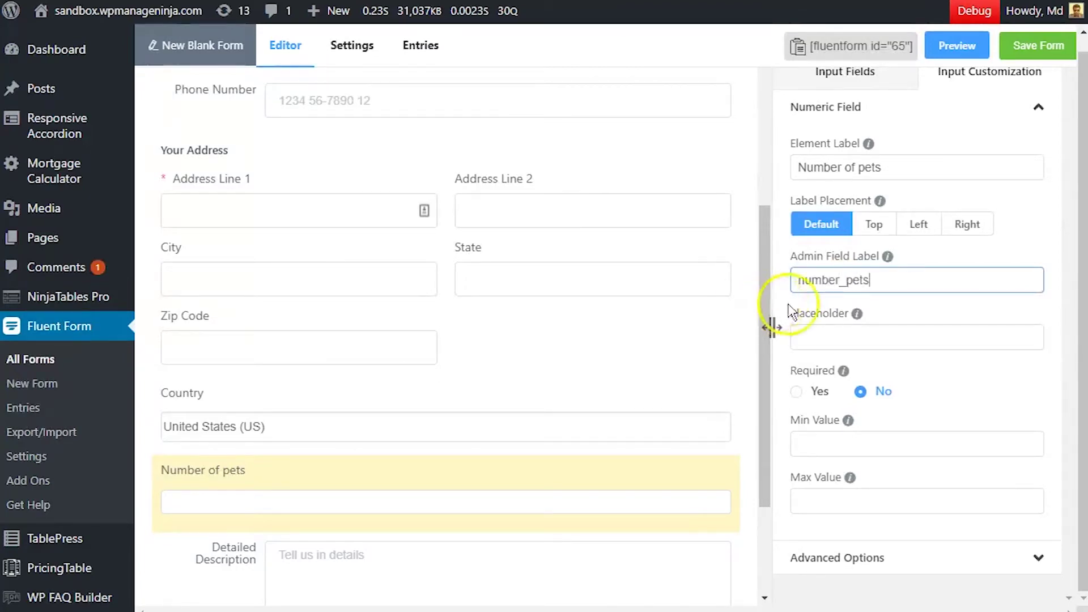
Set admin label number_pets, minimum 1 with 'Minimum value is 1' error, and maximum 5
left_click(832, 339)
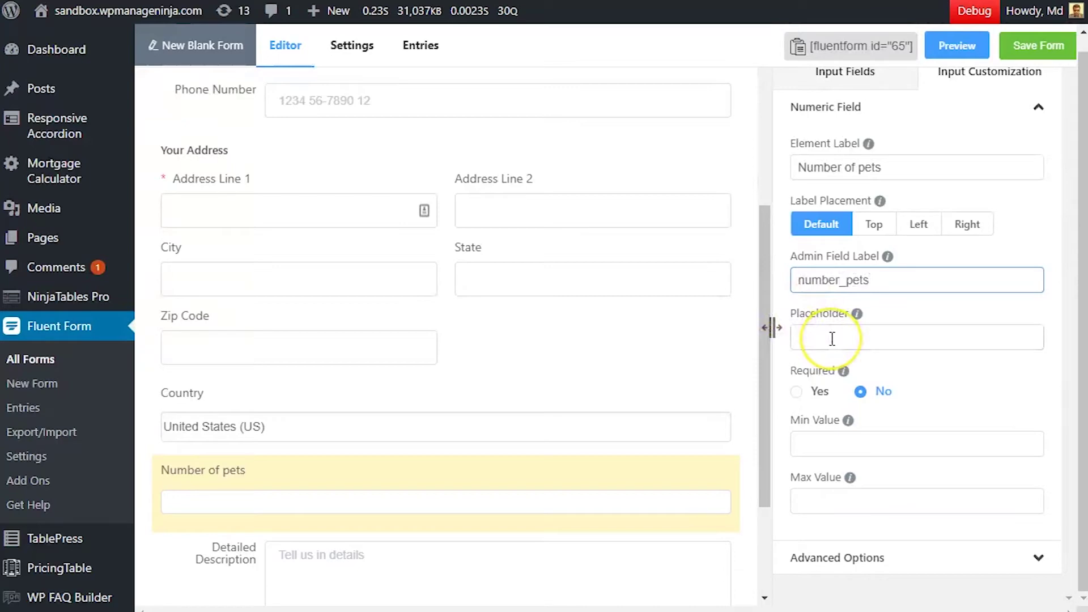
left_click(832, 339)
left_click(851, 439)
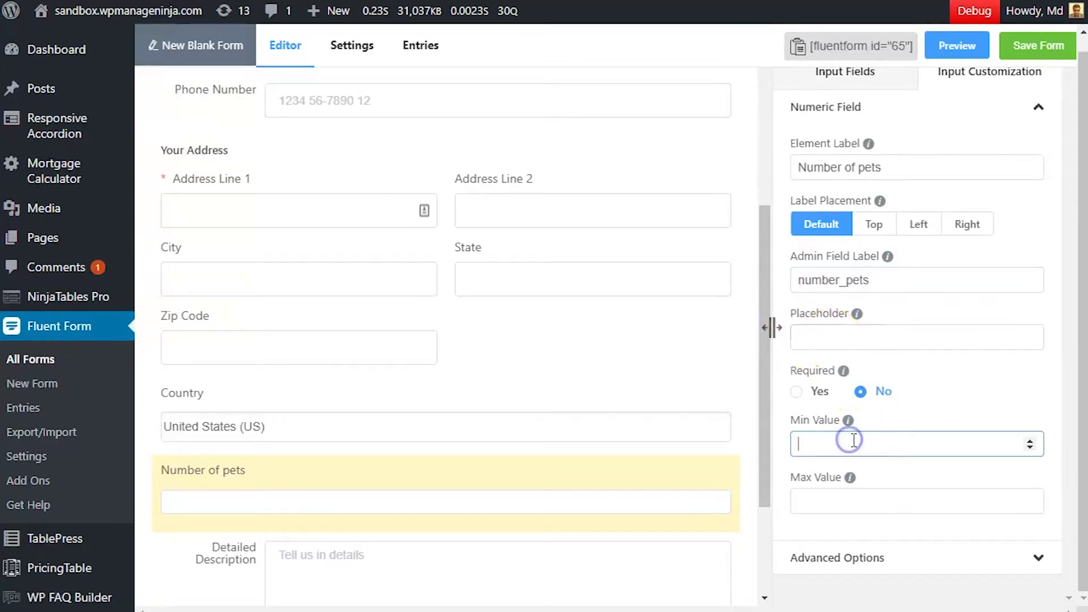
left_click(1032, 442)
scroll(970, 466, "down", 1)
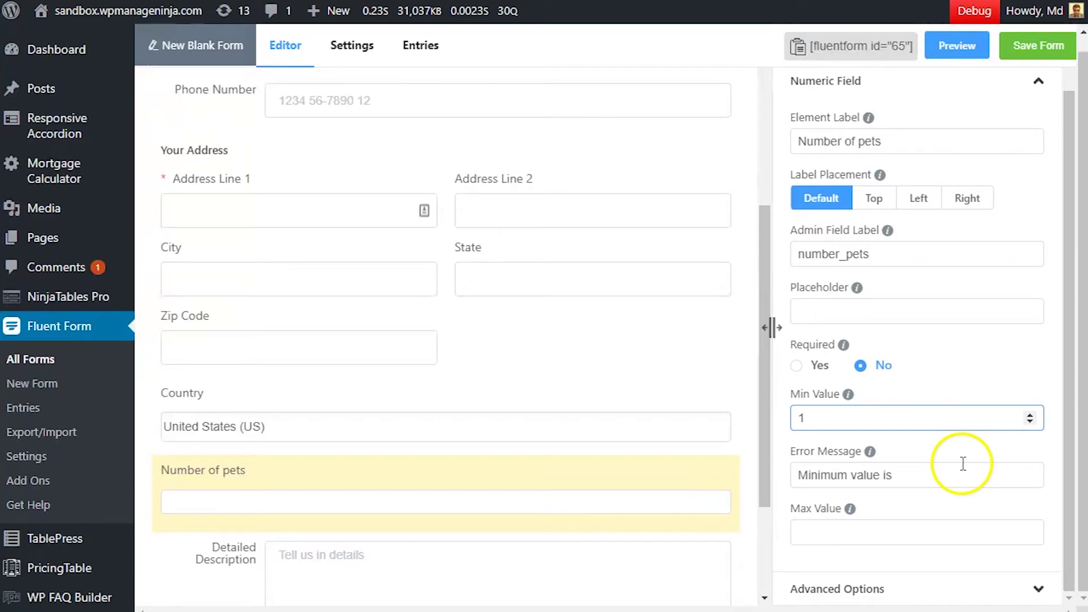
left_click(962, 475)
type("1")
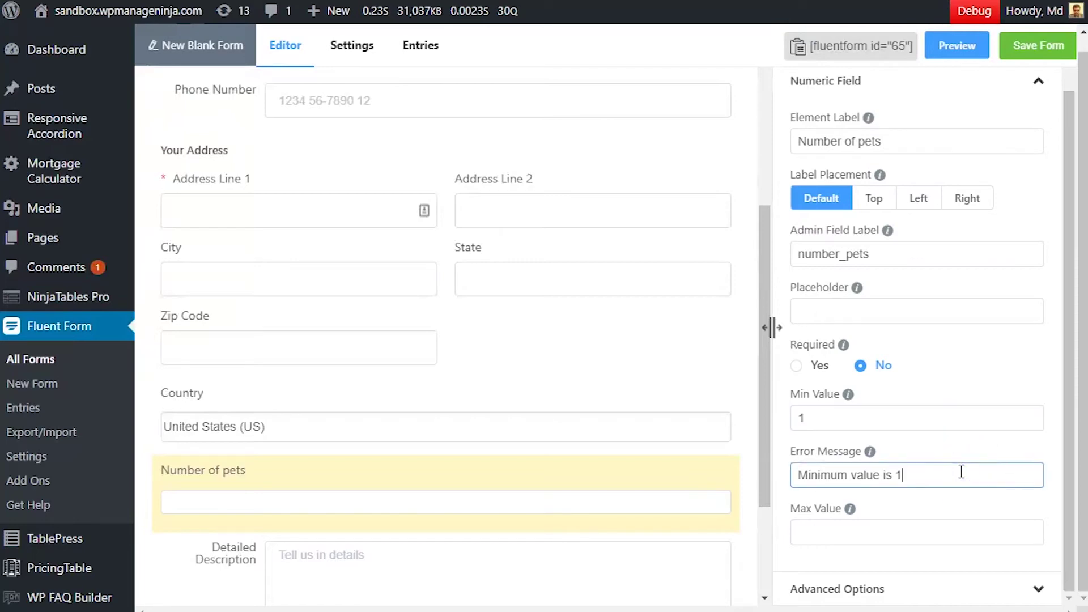
left_click(914, 532)
type("5")
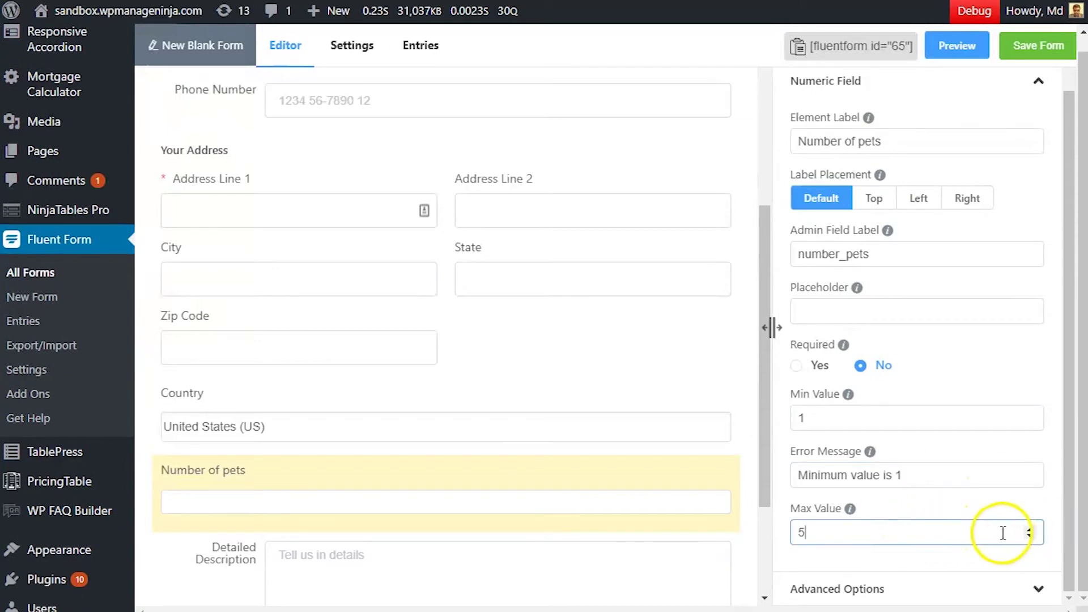
scroll(919, 451, "down", 1)
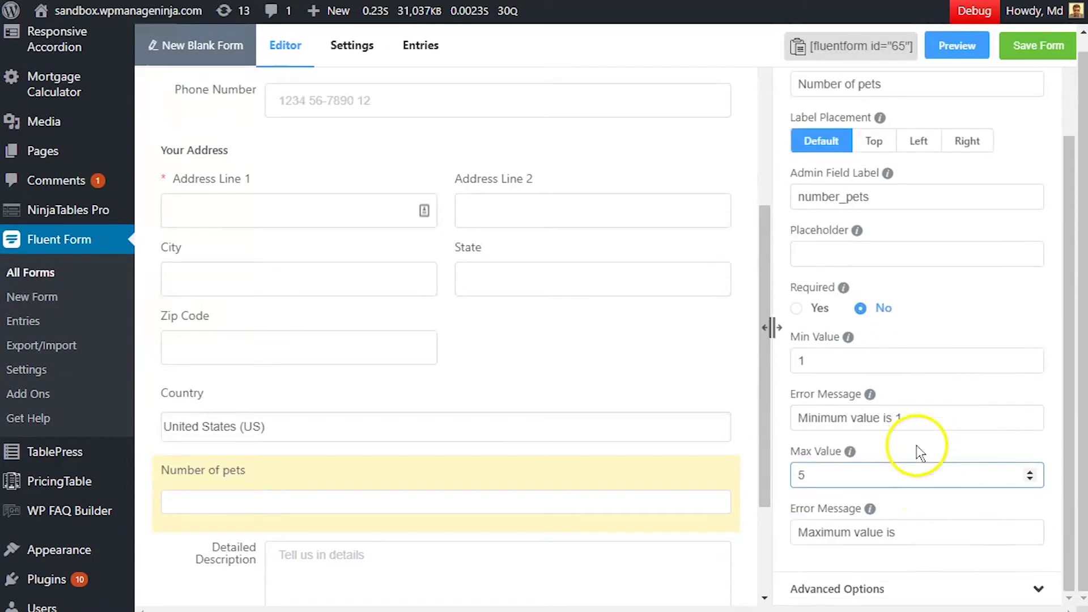
Change the max error to 'You are way too much into your pets!' and the min error to 'Get a pet!'
left_click(917, 533)
left_click_drag(916, 533, 783, 536)
type("Y")
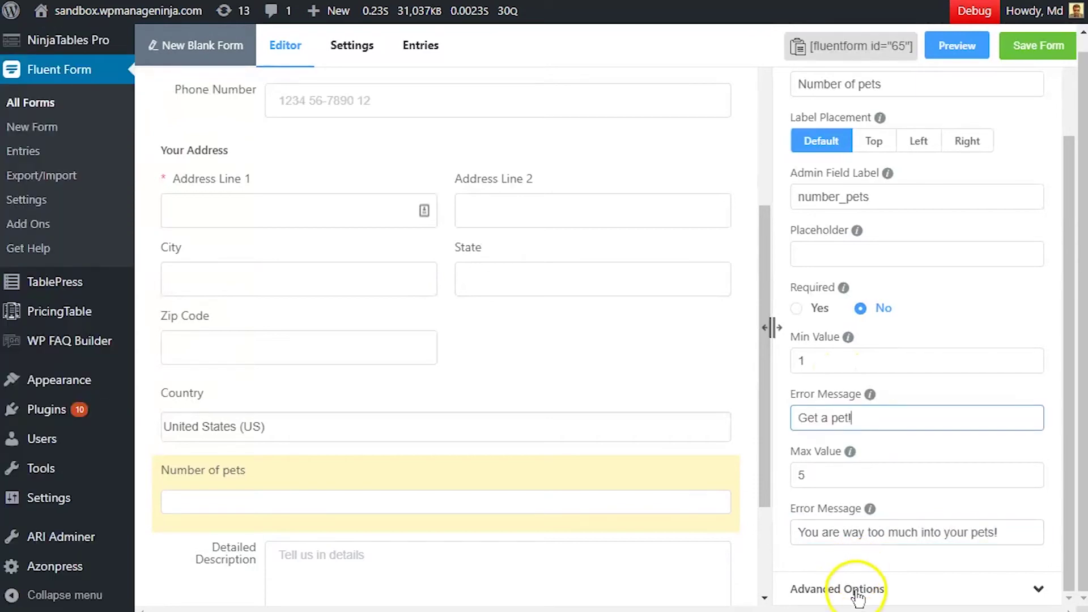
left_click(859, 589)
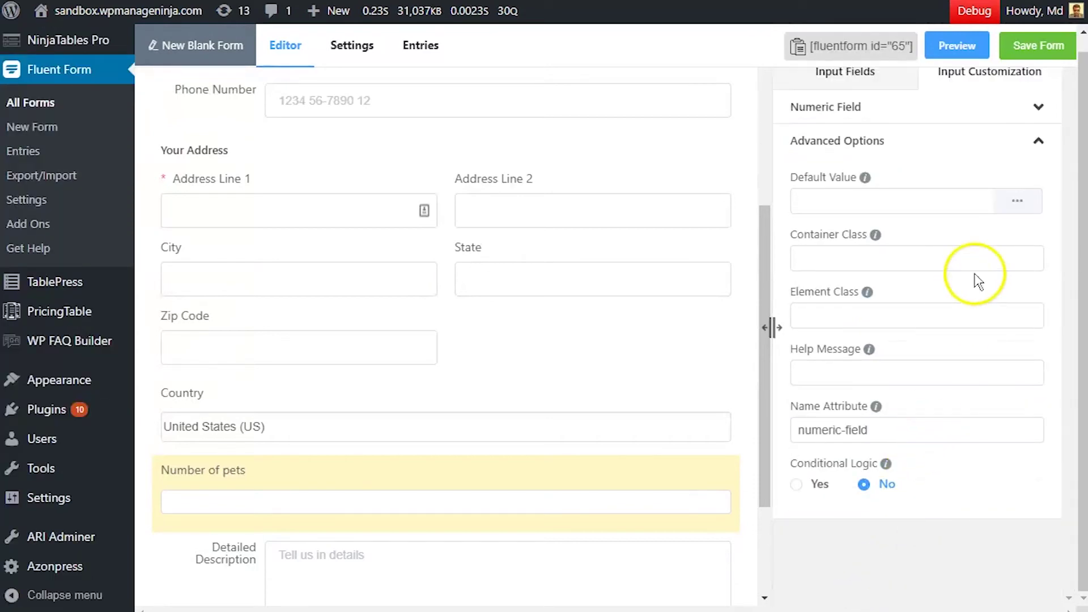
Review the Container Class, Element Class and Help Message inputs, then enable conditional logic
left_click(911, 200)
left_click(909, 259)
left_click(890, 319)
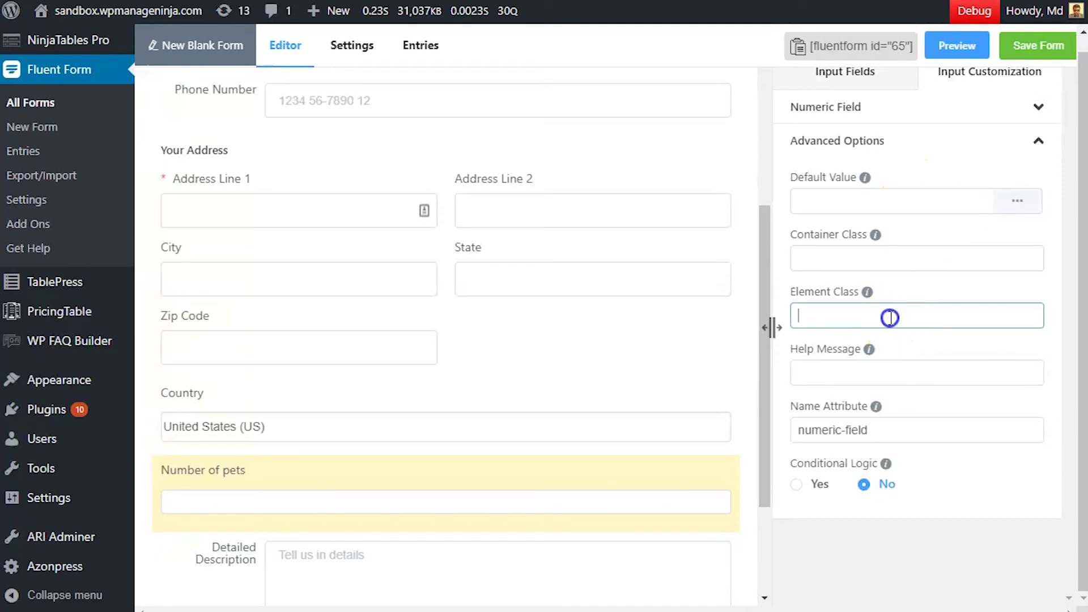
left_click(877, 373)
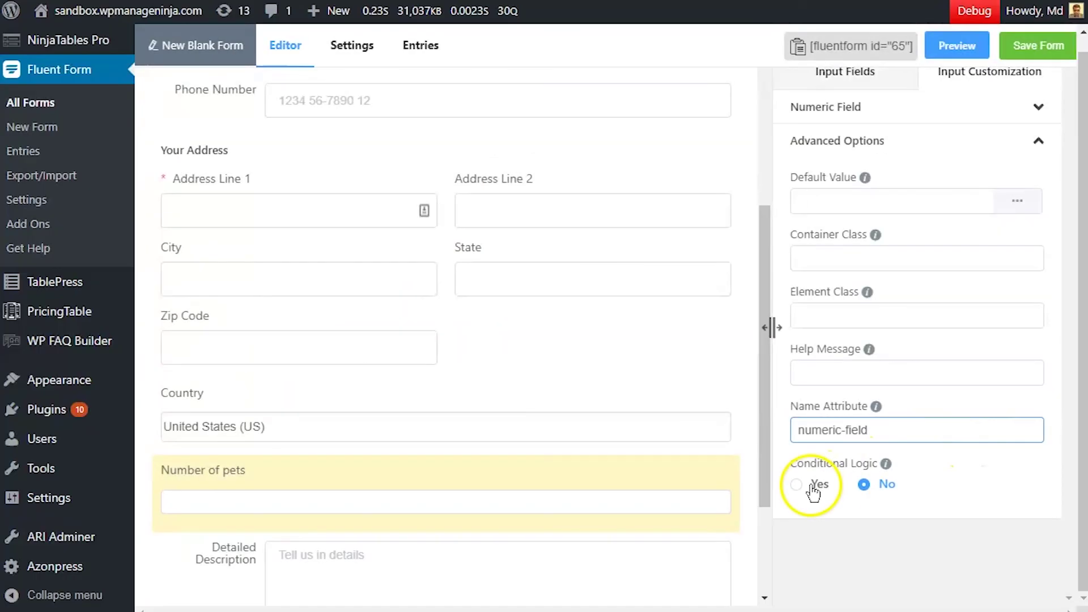
left_click(800, 485)
scroll(815, 489, "down", 1)
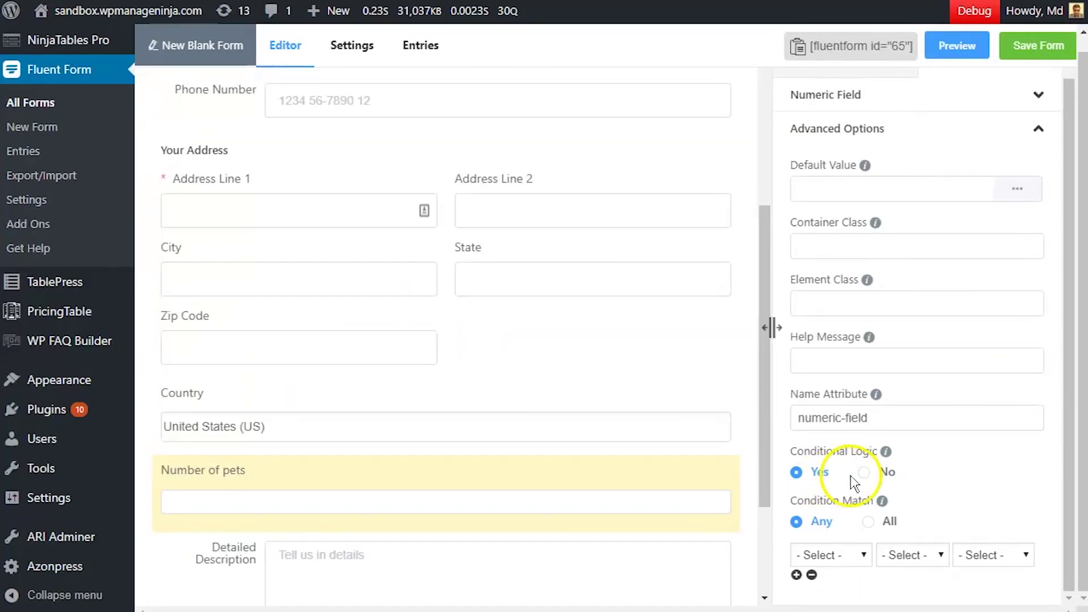